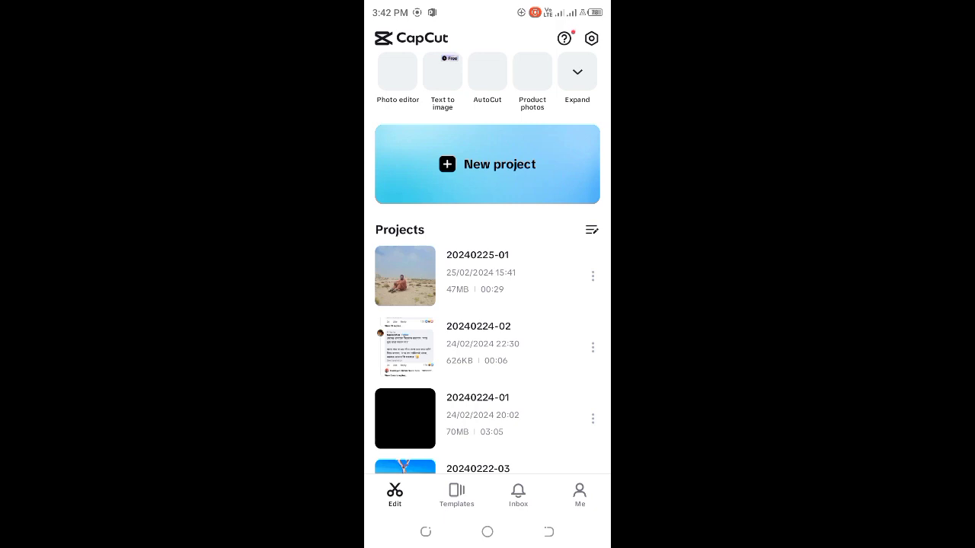
# Step: Create a new project from the white clouds over green field clip, about 1:02 long
pyautogui.click(488, 164)
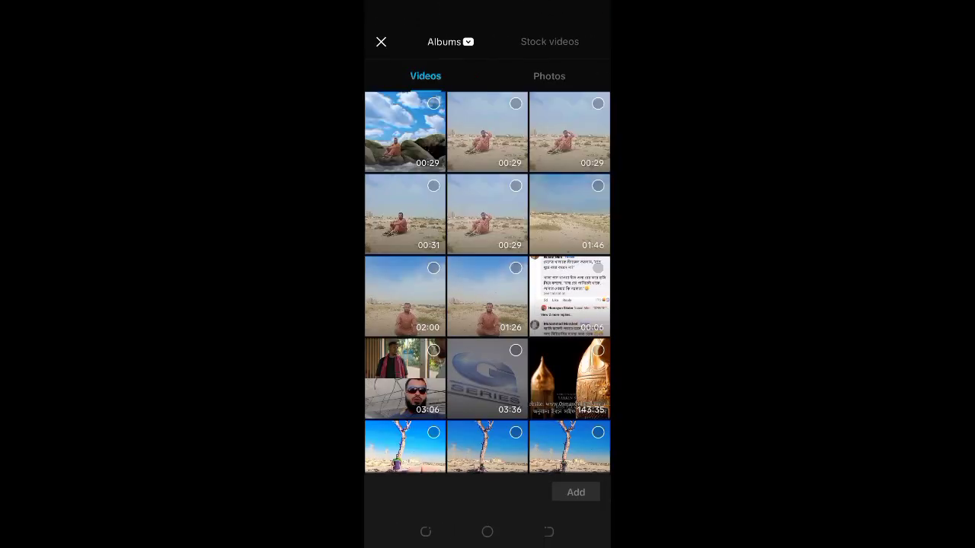
pyautogui.scroll(-2, 488, 305)
pyautogui.scroll(-10, 527, 406)
pyautogui.scroll(-5, 531, 327)
pyautogui.scroll(-4, 511, 402)
pyautogui.scroll(-5, 511, 401)
pyautogui.scroll(-5, 524, 298)
pyautogui.scroll(-5, 516, 339)
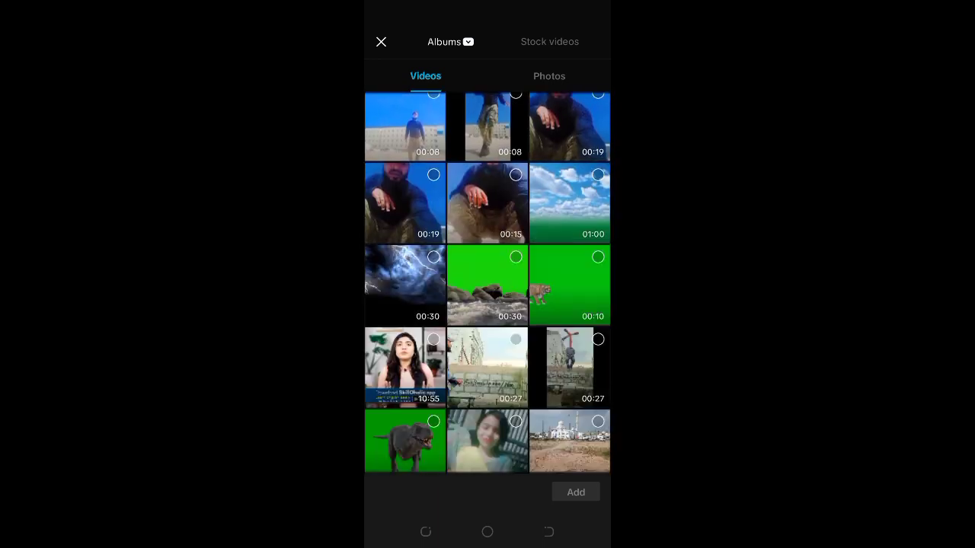
pyautogui.click(573, 196)
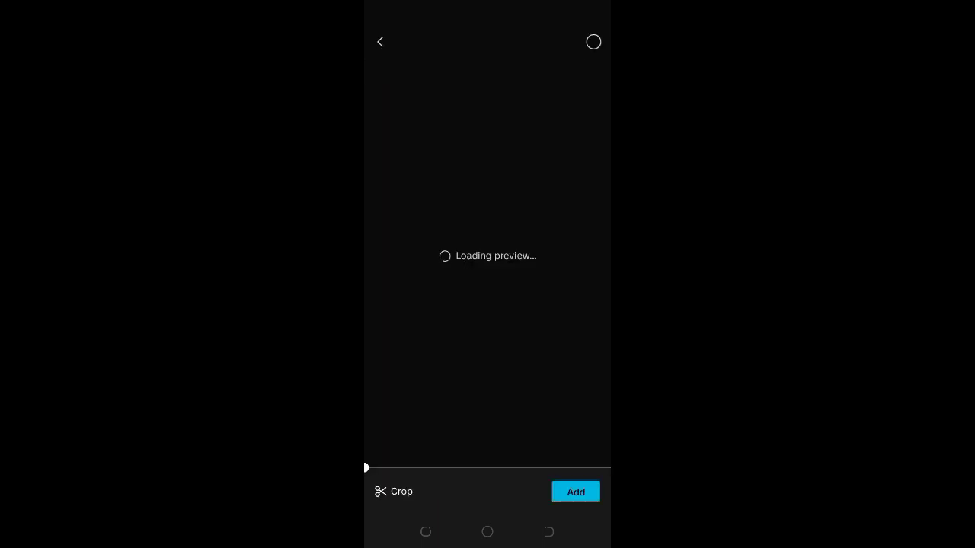
pyautogui.click(593, 42)
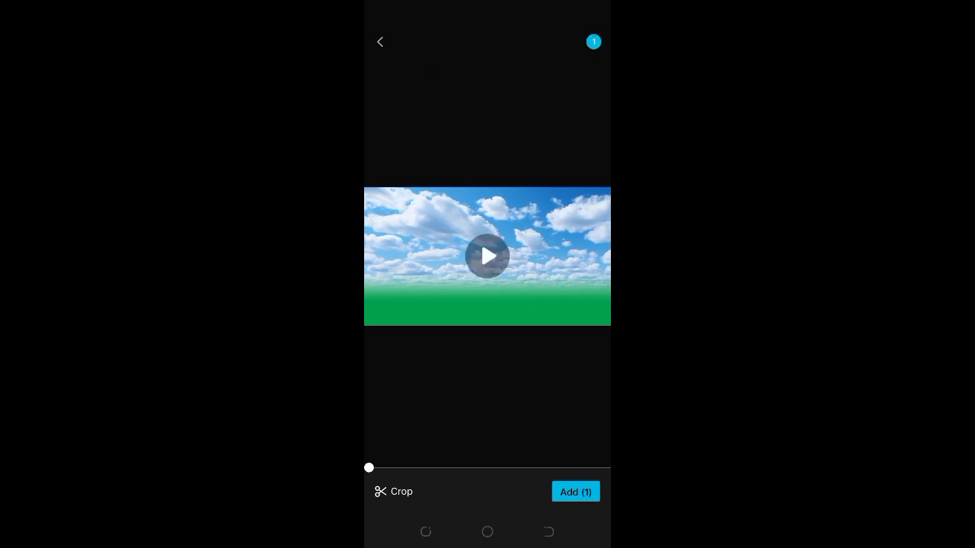
pyautogui.click(576, 492)
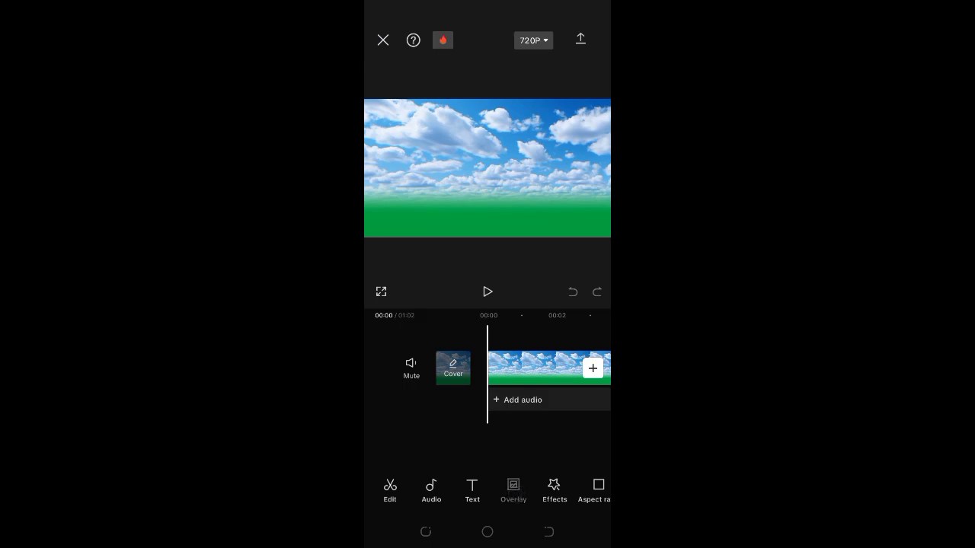
# Step: Add the 30.4s green-screen rocks and rushing water clip as an overlay
pyautogui.click(514, 492)
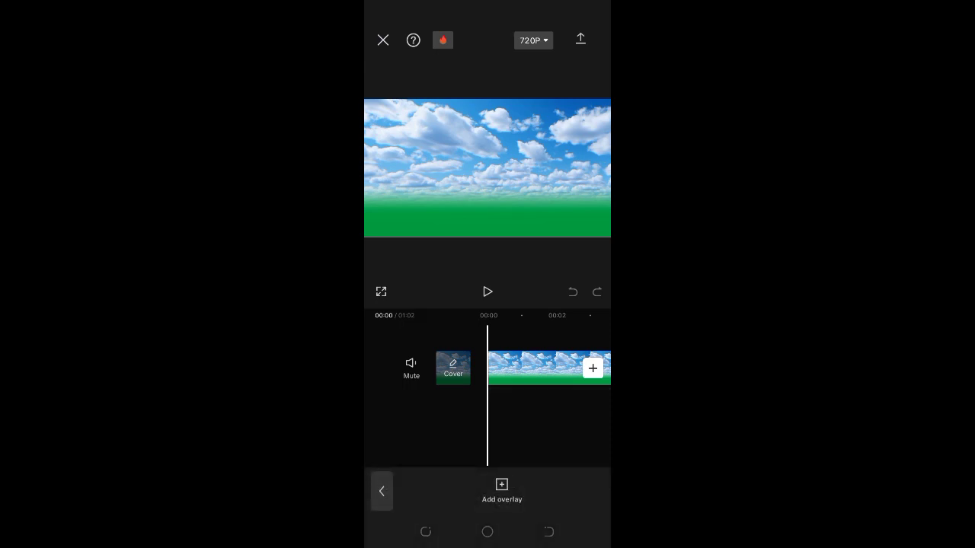
pyautogui.click(502, 491)
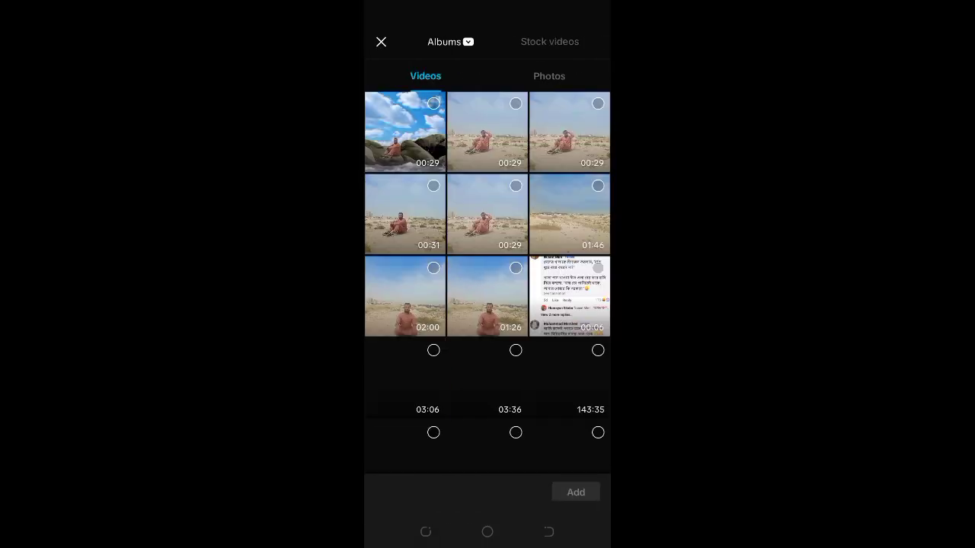
pyautogui.scroll(-15, 488, 283)
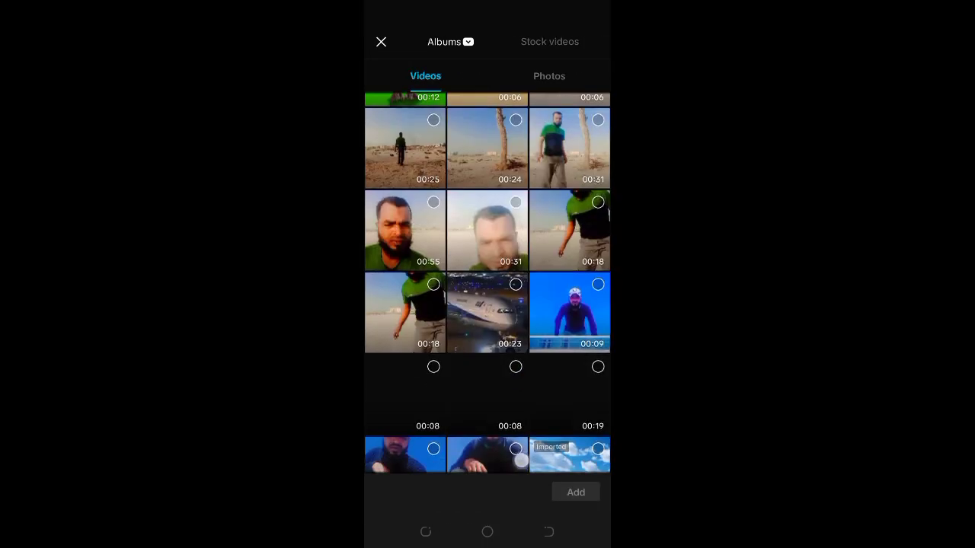
pyautogui.scroll(-3, 542, 402)
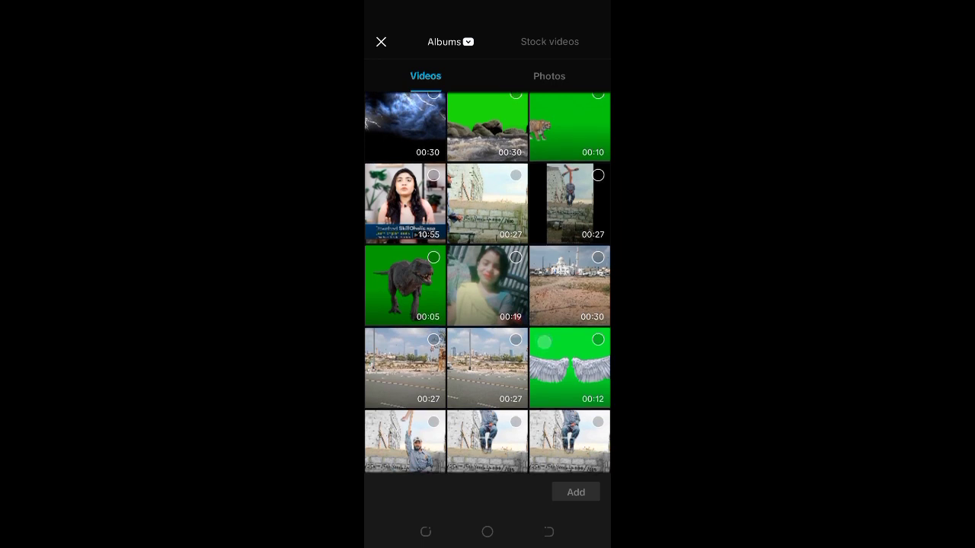
pyautogui.click(488, 126)
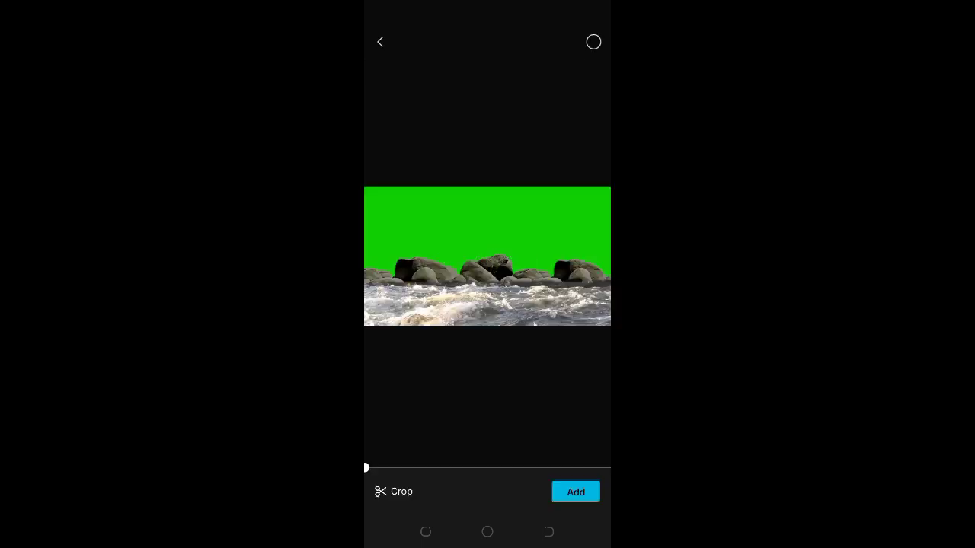
pyautogui.click(576, 492)
pyautogui.click(576, 492)
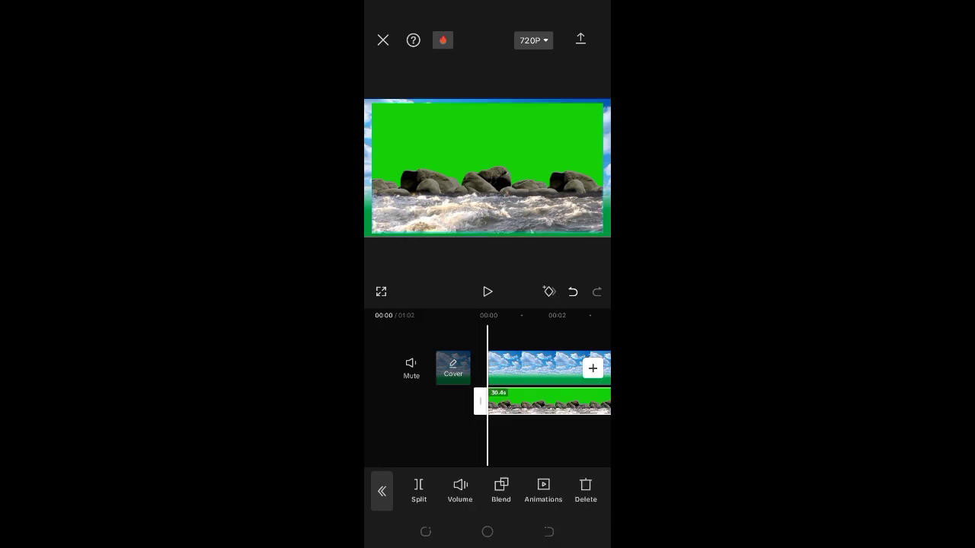
# Step: Chroma-key the overlay's green with tuned intensity and shadow, then drag it down to fill the frame
pyautogui.moveTo(586, 491); pyautogui.dragTo(426, 491)
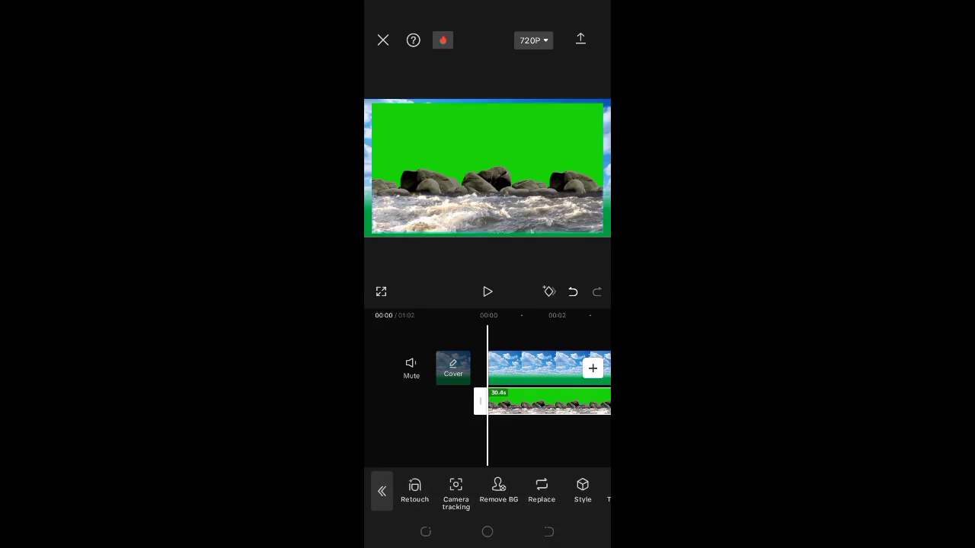
pyautogui.click(498, 491)
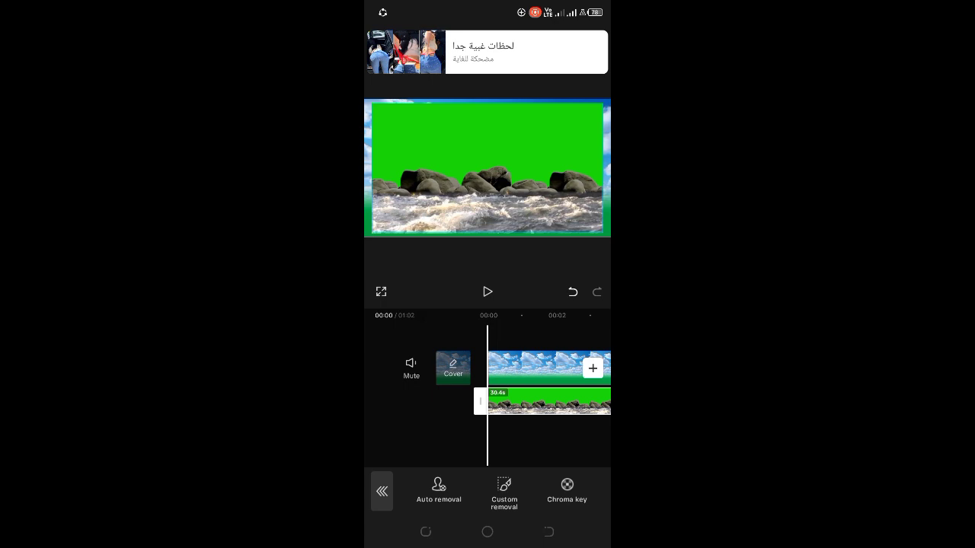
pyautogui.click(567, 491)
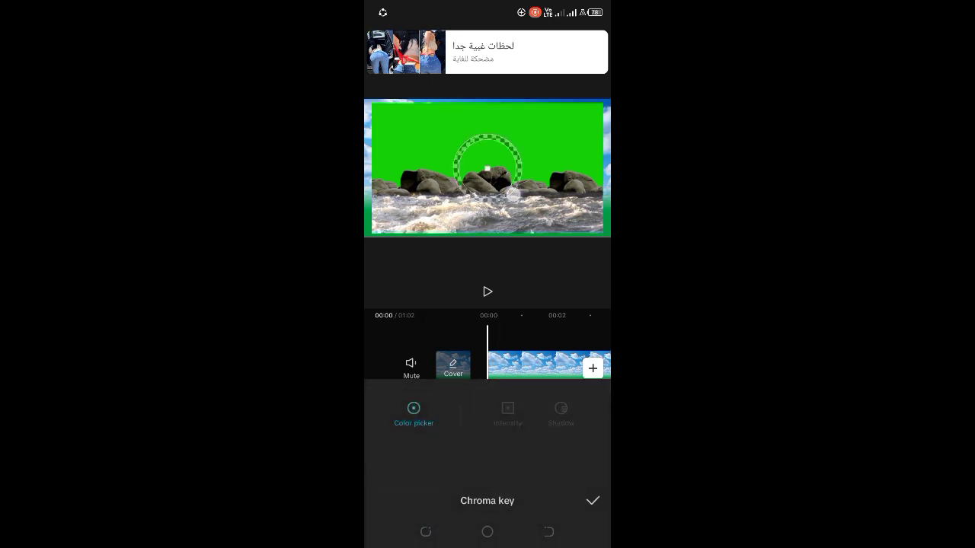
pyautogui.click(502, 416)
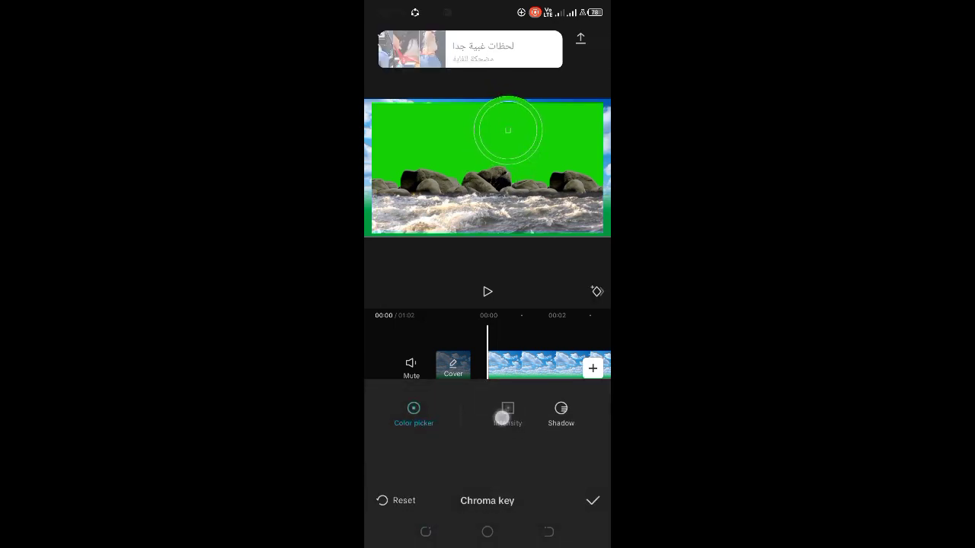
pyautogui.moveTo(408, 459)
pyautogui.mouseDown()
pyautogui.moveTo(484, 460)
pyautogui.moveTo(418, 471)
pyautogui.moveTo(435, 473)
pyautogui.mouseUp()
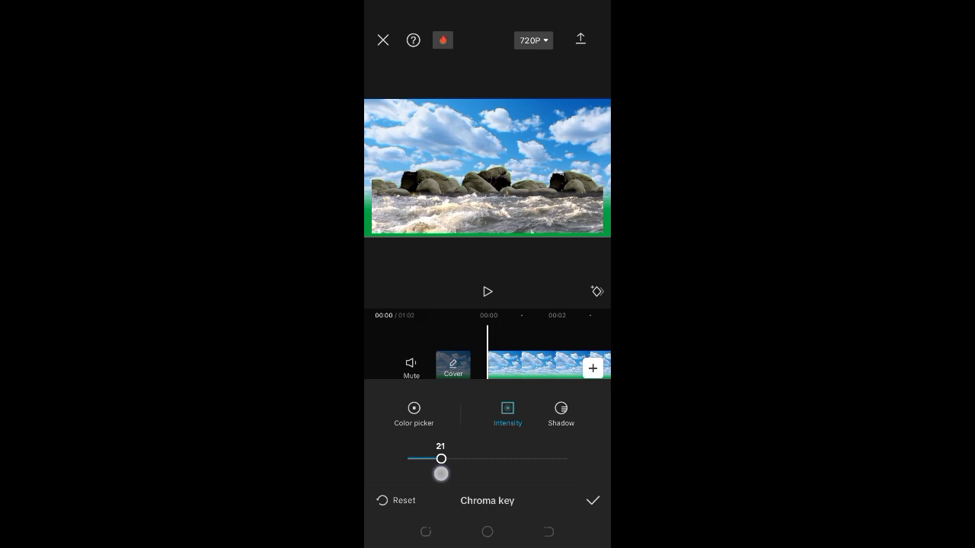
pyautogui.moveTo(448, 475); pyautogui.dragTo(494, 461)
pyautogui.click(560, 411)
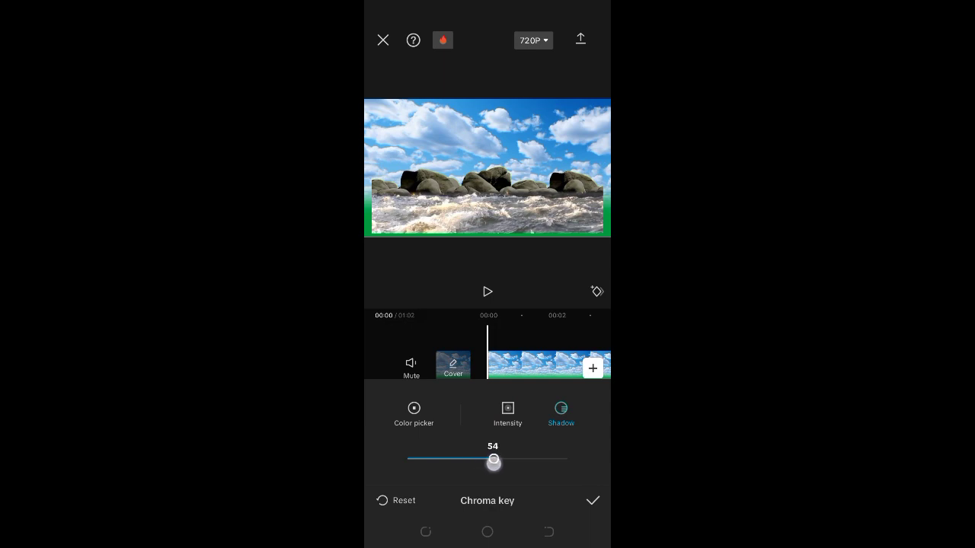
pyautogui.click(593, 501)
pyautogui.moveTo(566, 174); pyautogui.dragTo(566, 221)
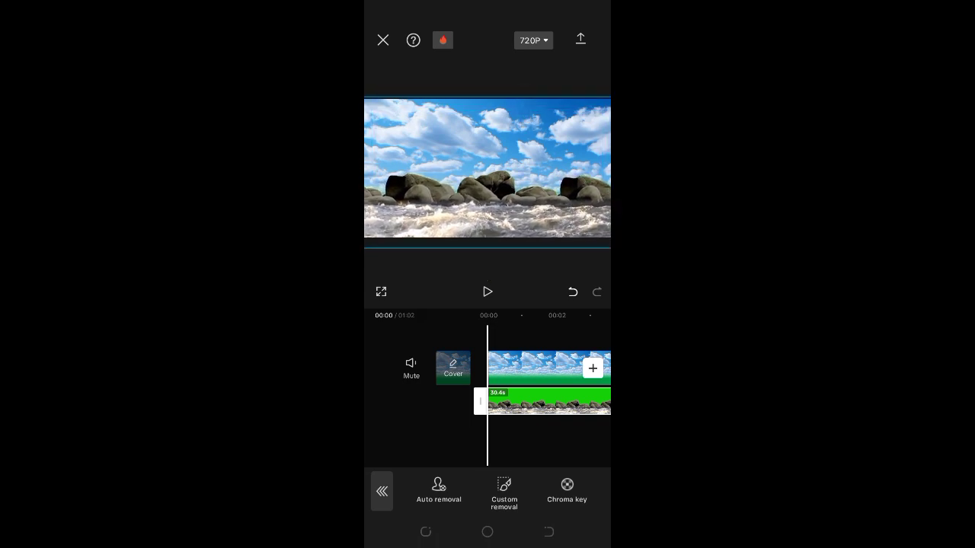
# Step: Add the 29.4s desert clip of the seated man as a second overlay
pyautogui.click(548, 532)
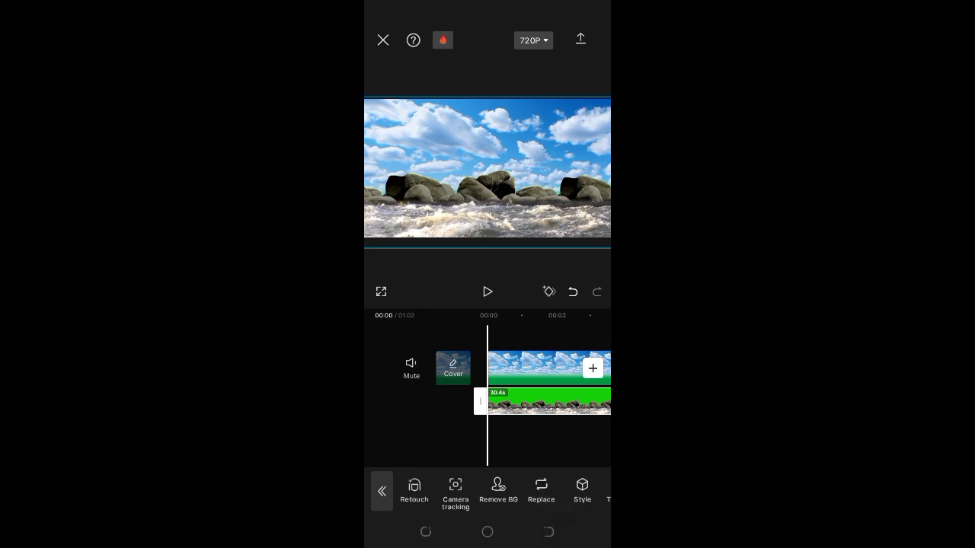
pyautogui.click(548, 532)
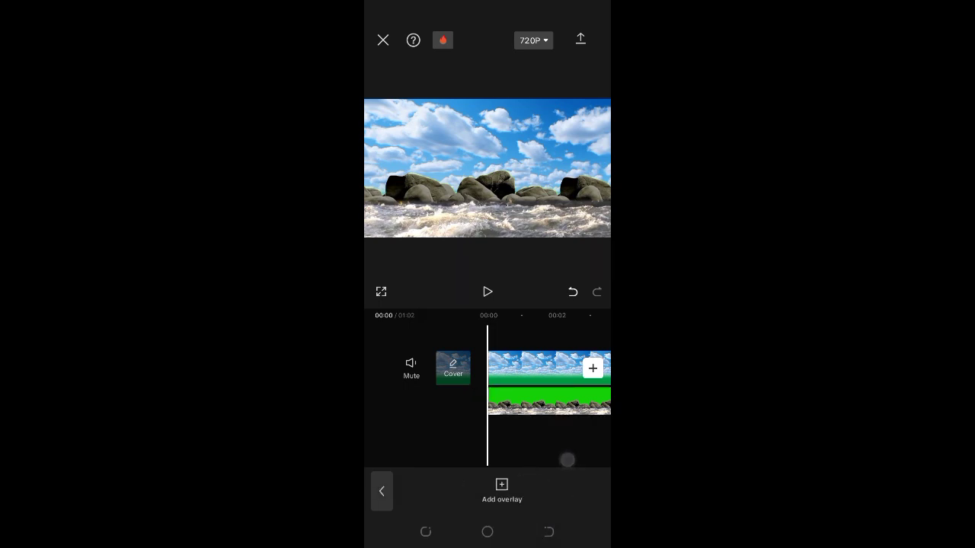
pyautogui.moveTo(567, 434)
pyautogui.mouseDown()
pyautogui.moveTo(506, 434)
pyautogui.moveTo(579, 432)
pyautogui.mouseUp()
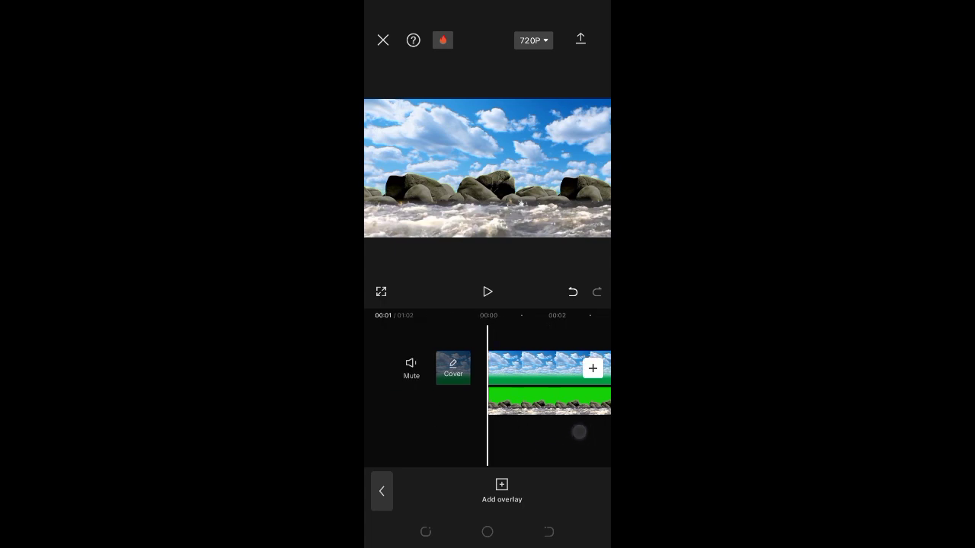
pyautogui.click(501, 491)
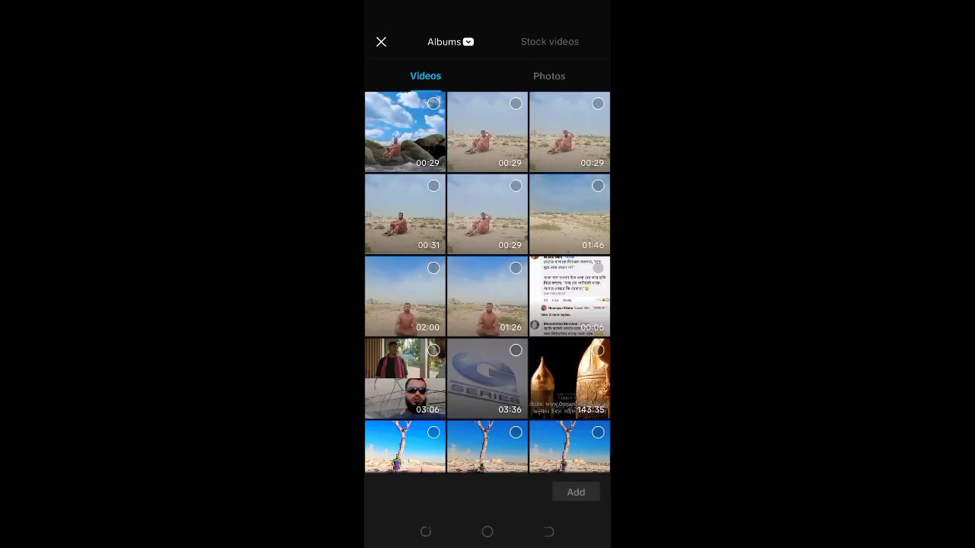
pyautogui.click(489, 134)
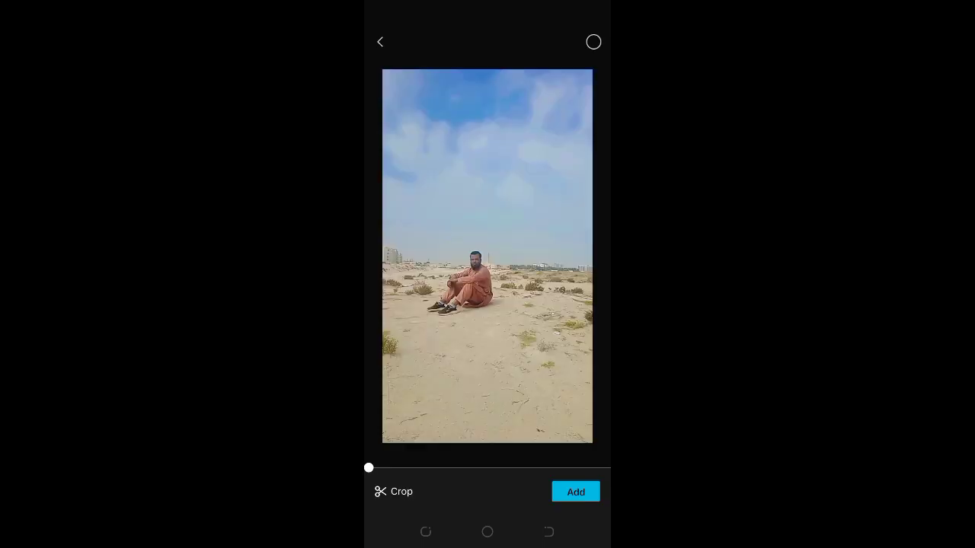
pyautogui.click(576, 492)
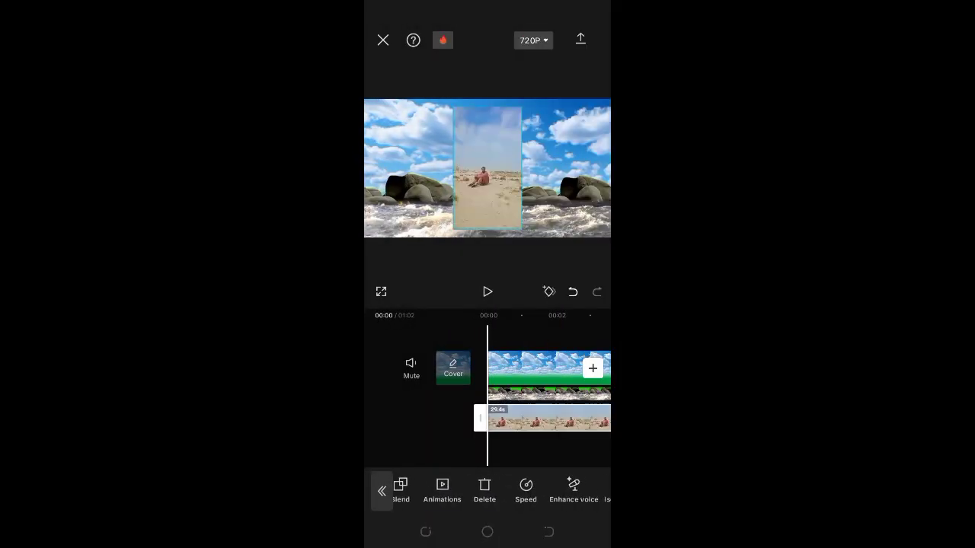
# Step: Auto-remove the desert clip's background to cut out the man
pyautogui.moveTo(594, 487)
pyautogui.mouseDown()
pyautogui.moveTo(529, 488)
pyautogui.moveTo(518, 496)
pyautogui.mouseUp()
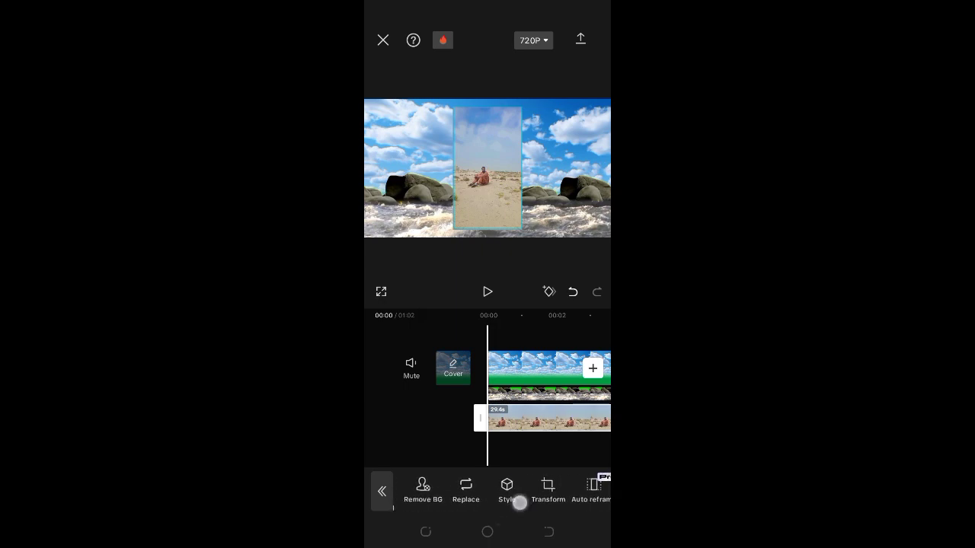
pyautogui.click(468, 487)
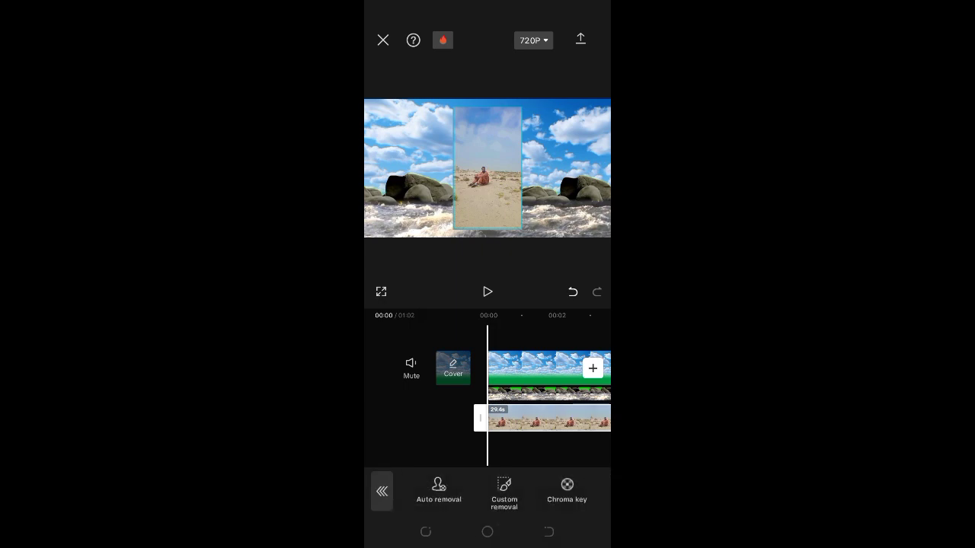
pyautogui.click(440, 488)
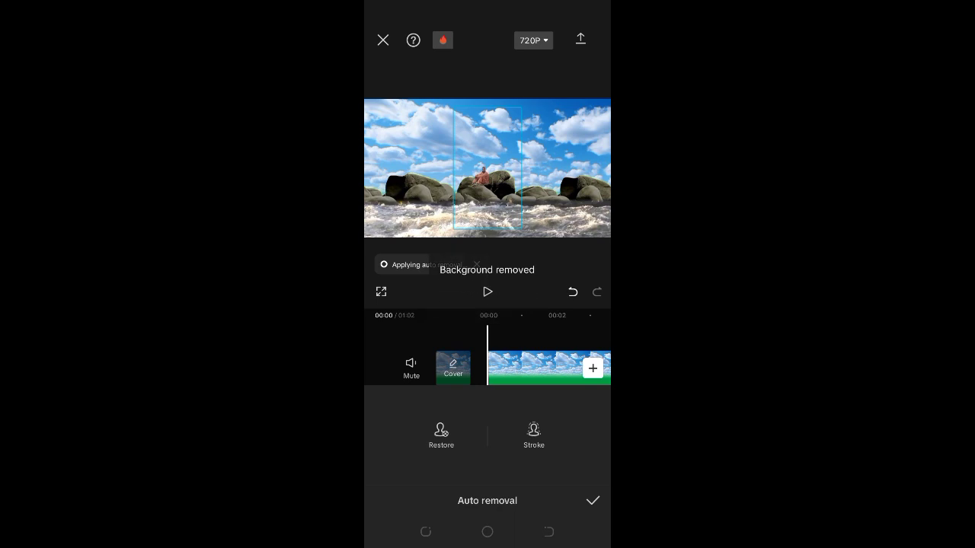
# Step: Enlarge the cut-out man and place him on the right-hand rocks
pyautogui.moveTo(513, 217); pyautogui.dragTo(510, 265)
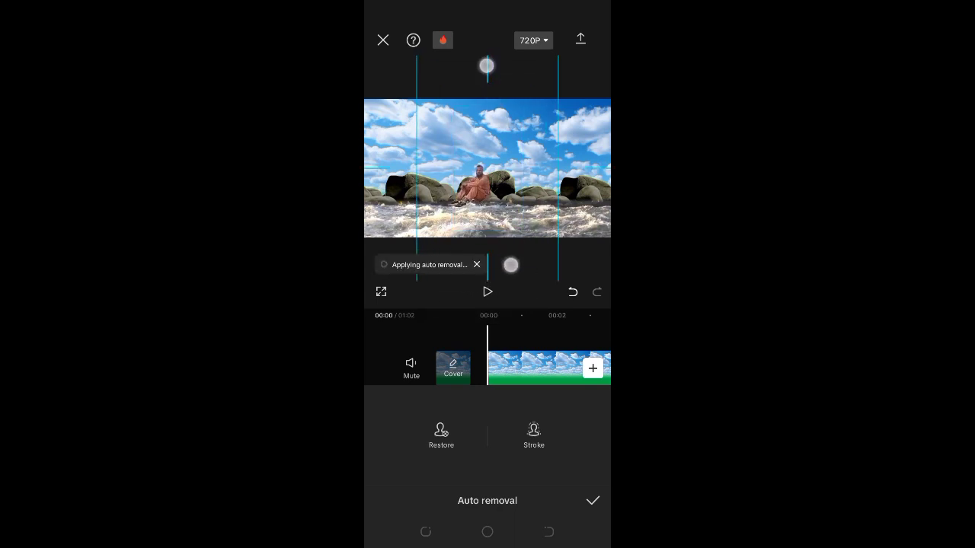
pyautogui.moveTo(518, 144); pyautogui.dragTo(591, 138)
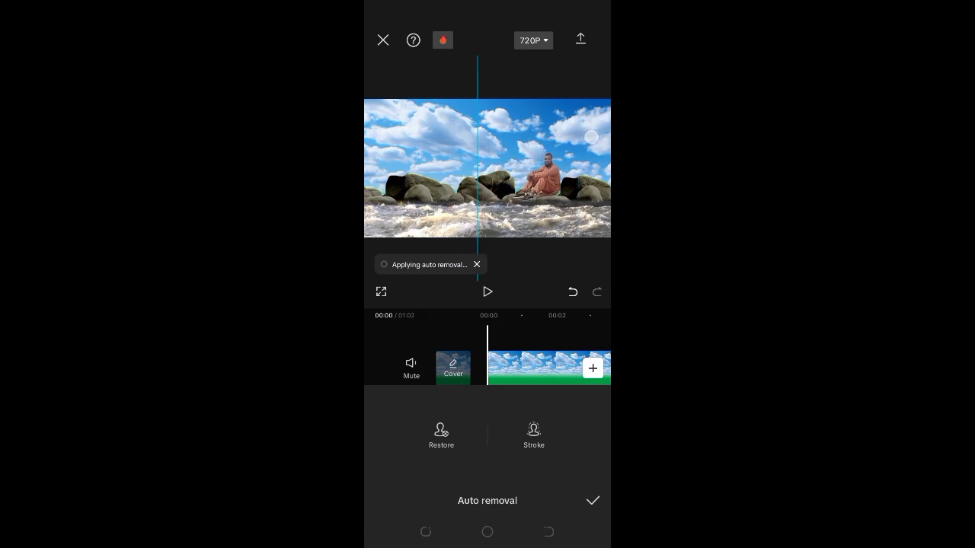
pyautogui.moveTo(566, 97)
pyautogui.mouseDown()
pyautogui.moveTo(582, 157)
pyautogui.moveTo(493, 244)
pyautogui.mouseUp()
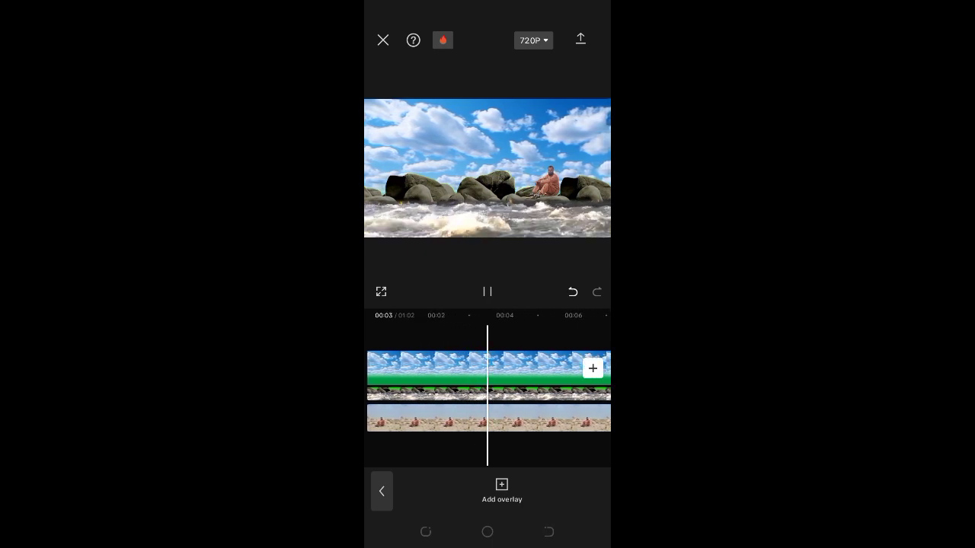
# Step: Nudge the man's overlay slightly and keep its animation set to None
pyautogui.click(539, 419)
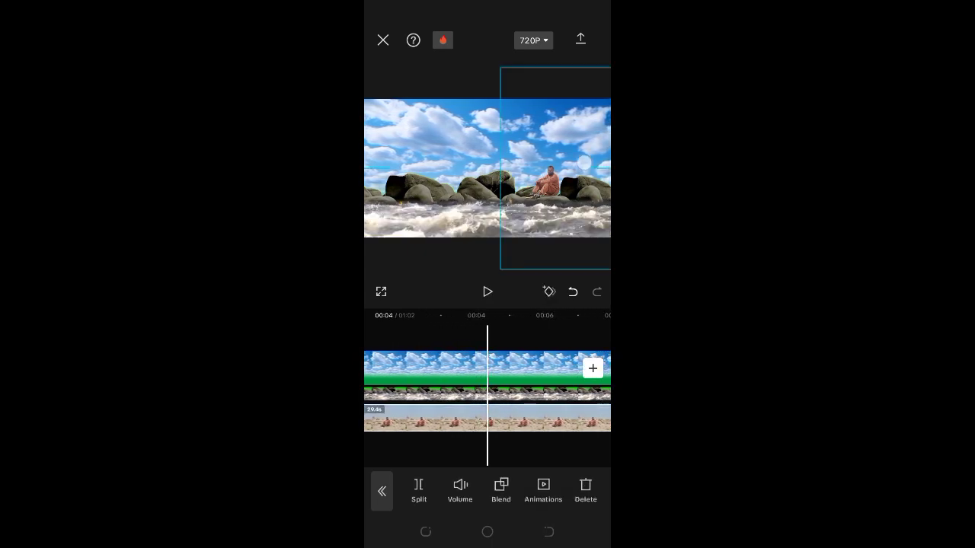
pyautogui.moveTo(584, 162); pyautogui.dragTo(585, 163)
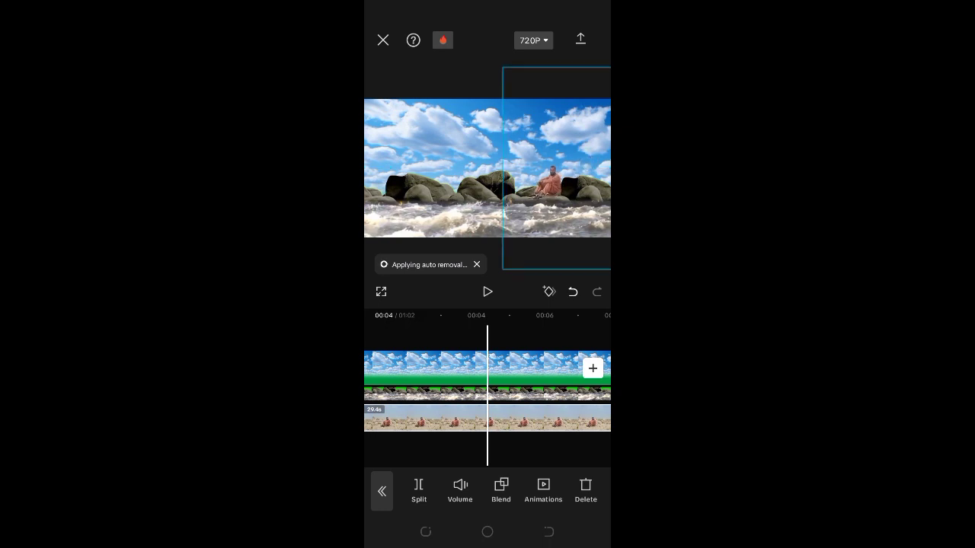
pyautogui.click(543, 490)
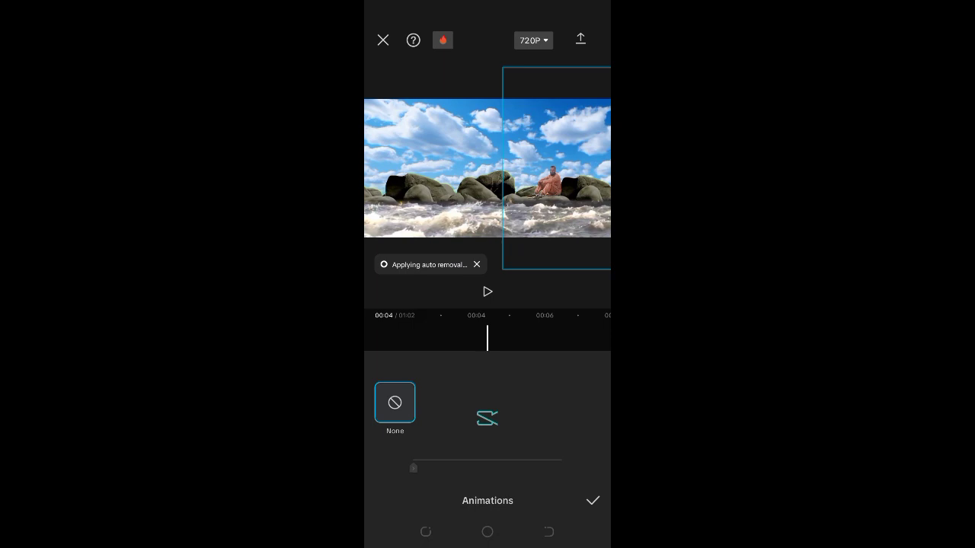
pyautogui.click(592, 501)
# Step: Play back the composite from the beginning to review it
pyautogui.click(488, 291)
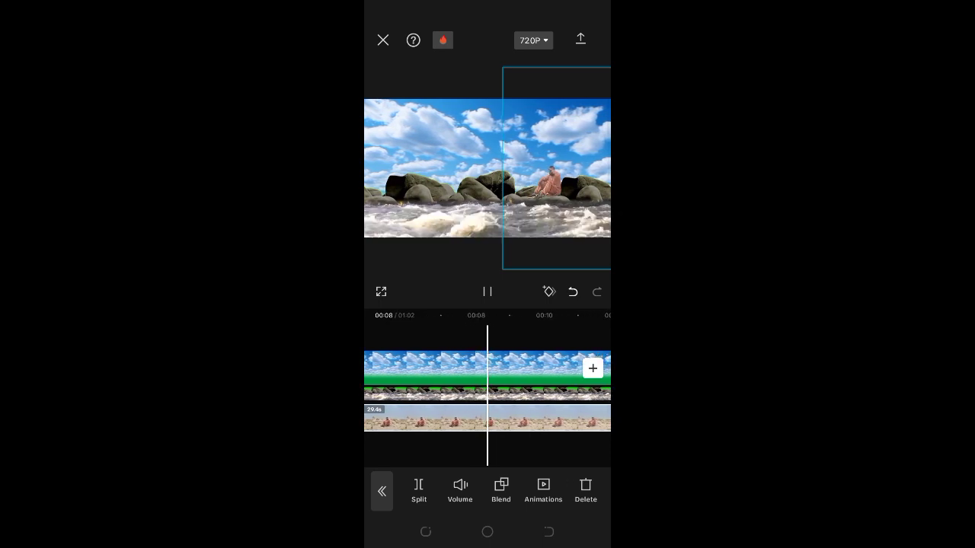
pyautogui.click(445, 160)
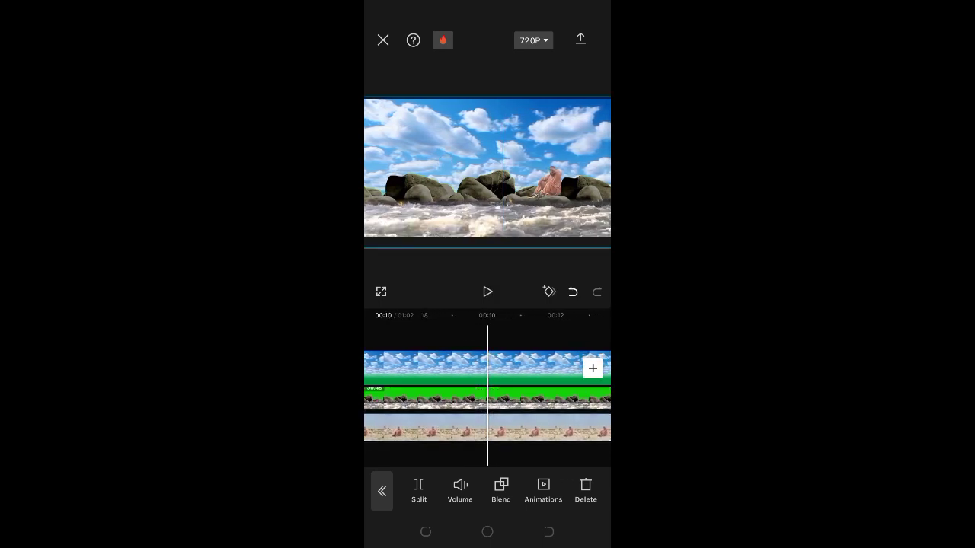
pyautogui.moveTo(426, 335); pyautogui.dragTo(602, 335)
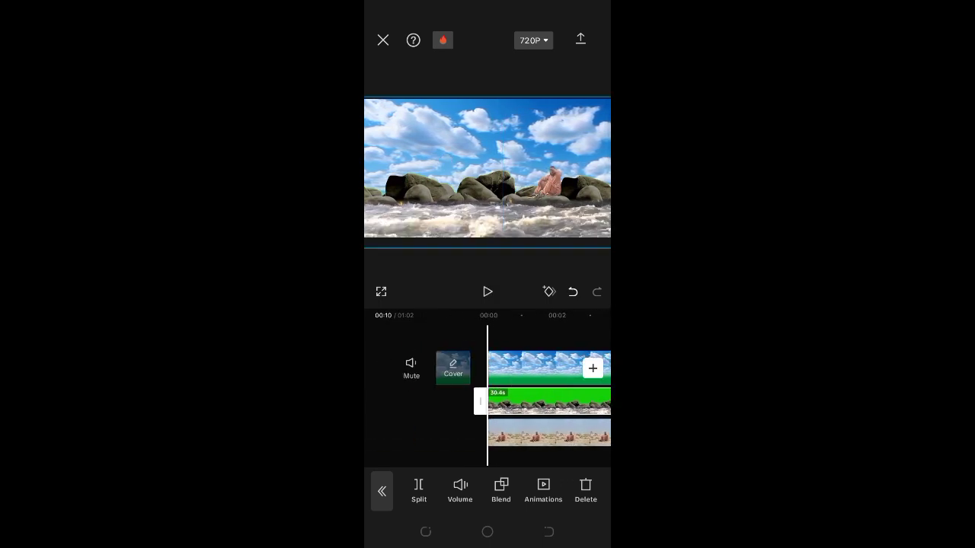
pyautogui.click(488, 292)
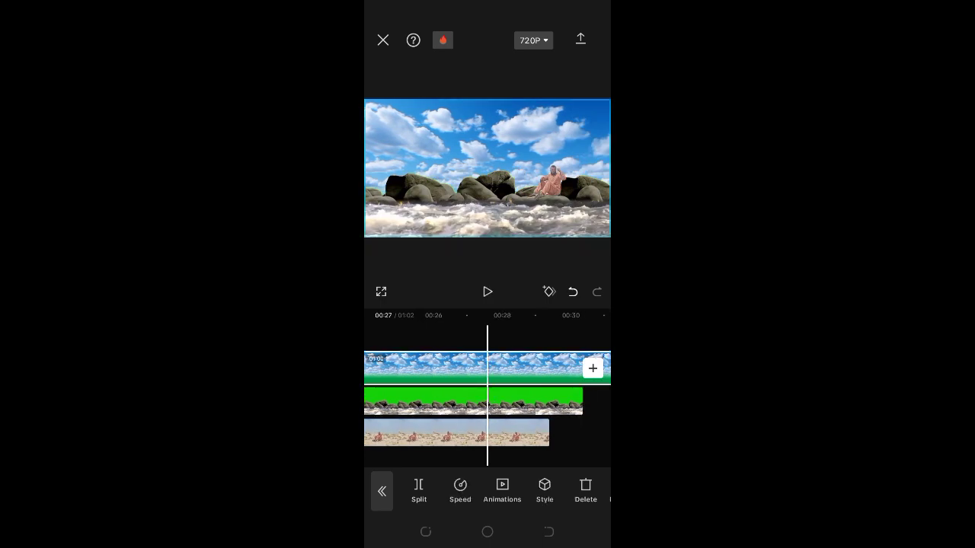
# Step: Split the sky, rocks and desert clips at 00:27 and delete their tails
pyautogui.click(423, 492)
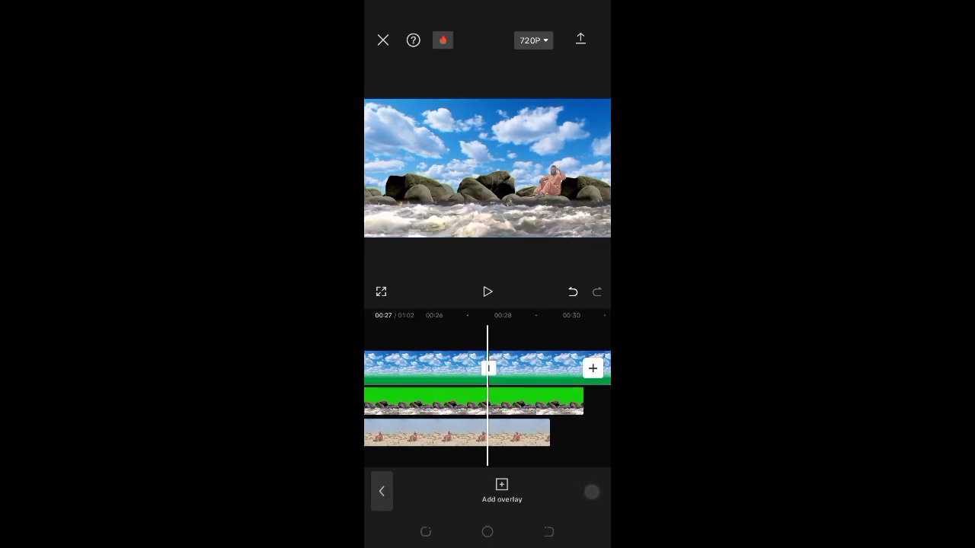
pyautogui.click(541, 368)
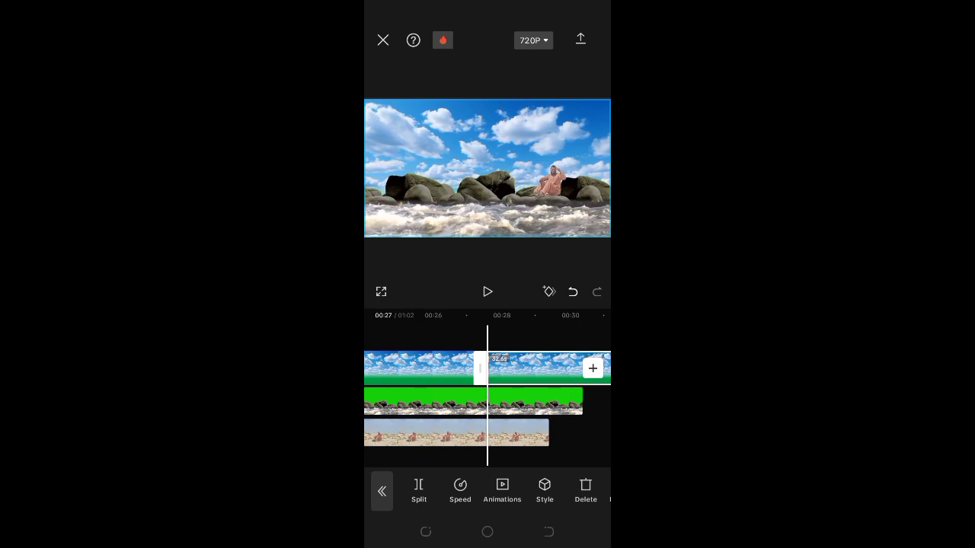
pyautogui.click(586, 490)
pyautogui.click(533, 401)
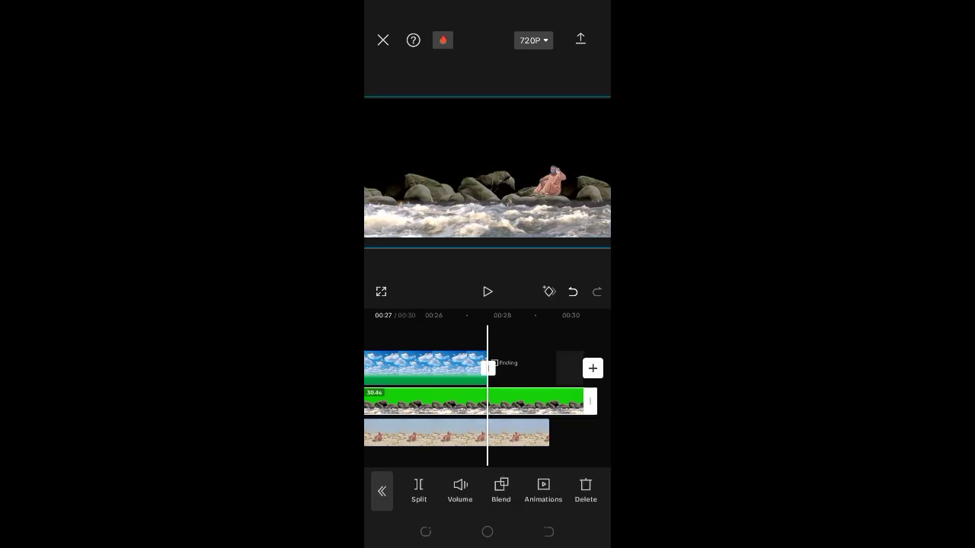
pyautogui.click(419, 488)
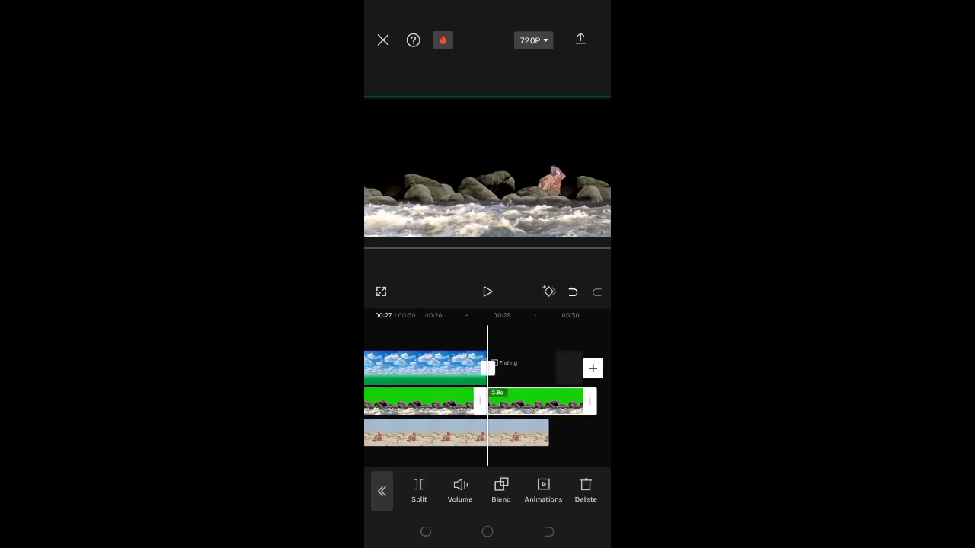
pyautogui.click(586, 491)
pyautogui.click(518, 433)
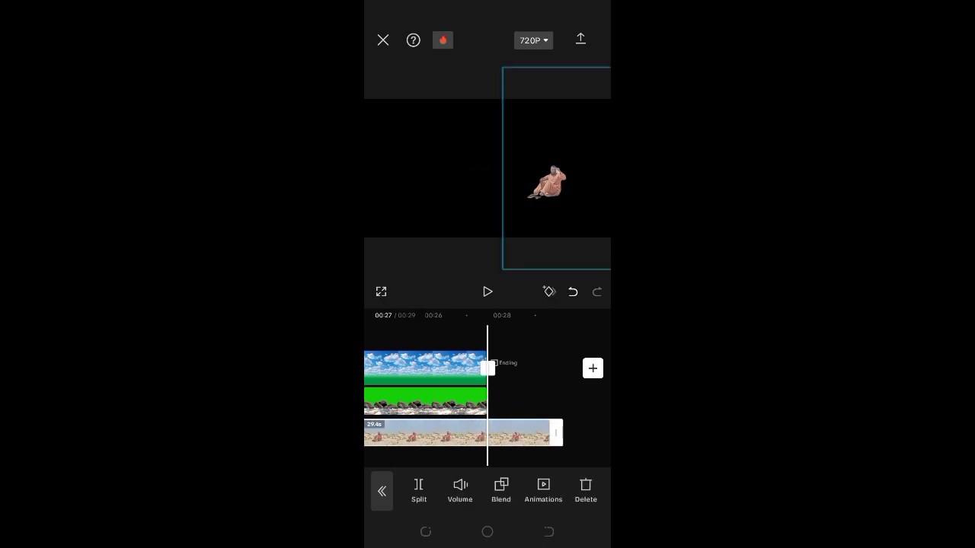
pyautogui.click(419, 487)
pyautogui.click(586, 491)
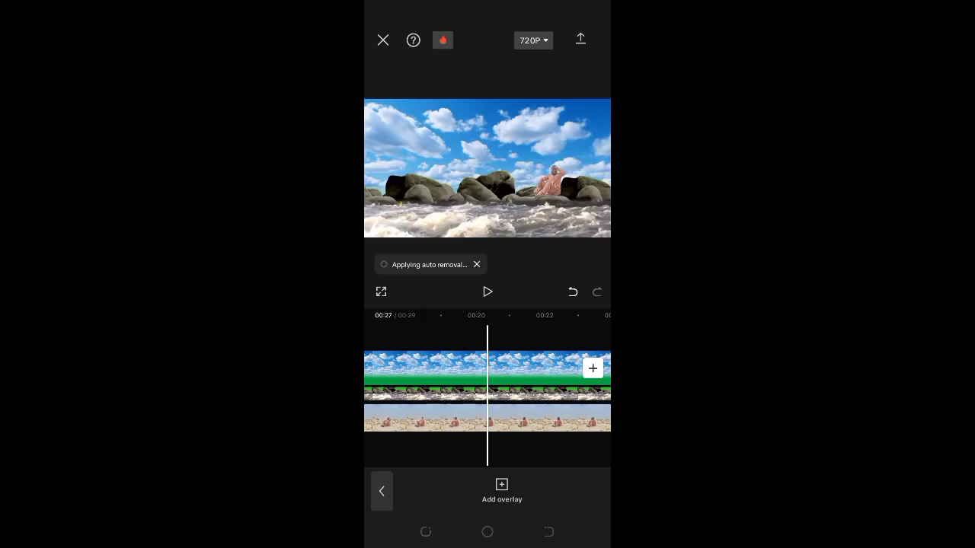
# Step: Delete the Ending clip from the video
pyautogui.moveTo(579, 429); pyautogui.dragTo(511, 429)
pyautogui.click(477, 361)
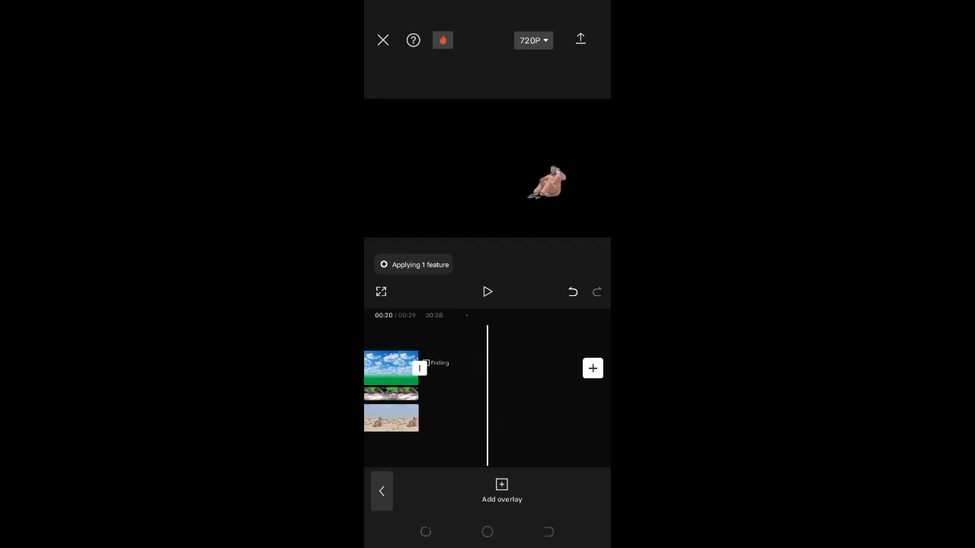
pyautogui.click(586, 490)
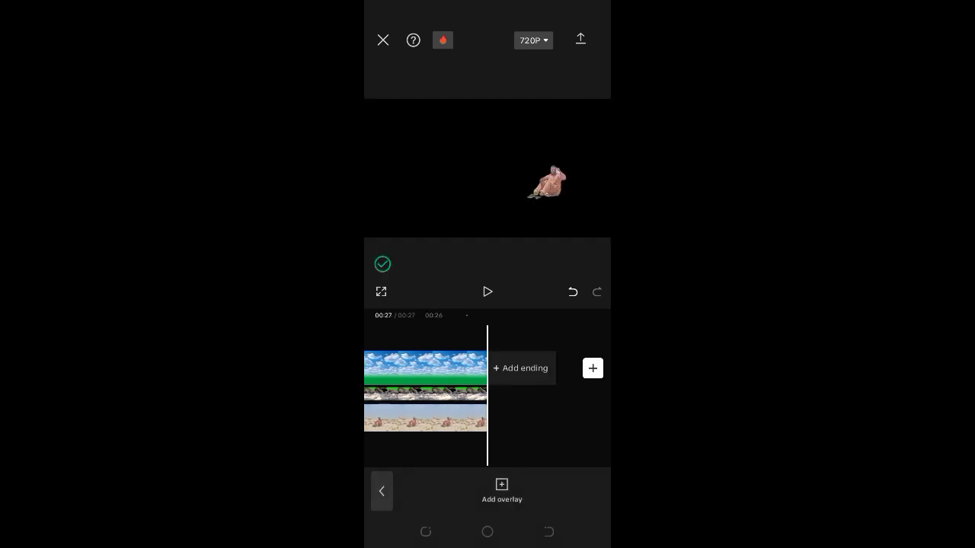
# Step: Rewind and export the finished 00:27 composite
pyautogui.moveTo(557, 446); pyautogui.dragTo(538, 446)
pyautogui.moveTo(427, 415)
pyautogui.mouseDown()
pyautogui.moveTo(579, 415)
pyautogui.moveTo(427, 415)
pyautogui.mouseUp()
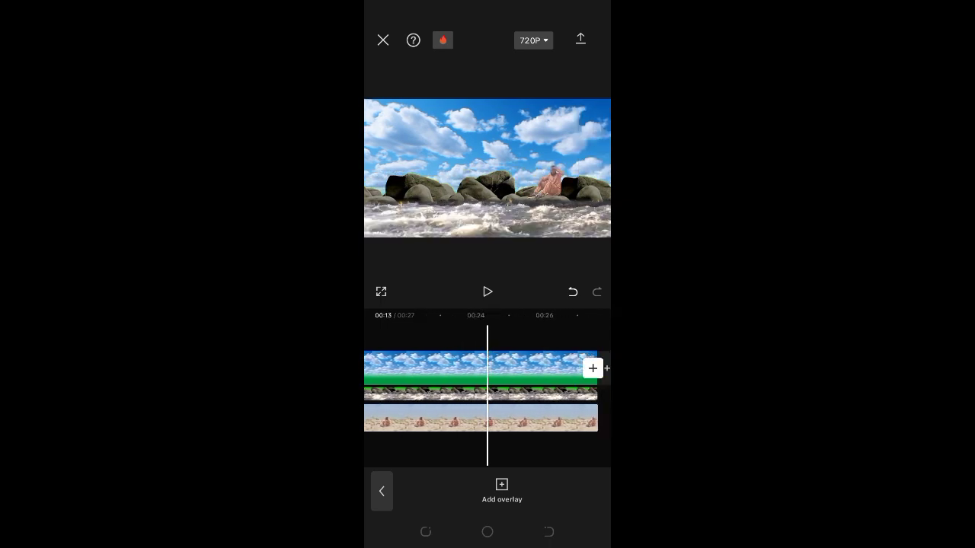
pyautogui.moveTo(540, 422); pyautogui.dragTo(583, 422)
pyautogui.click(580, 39)
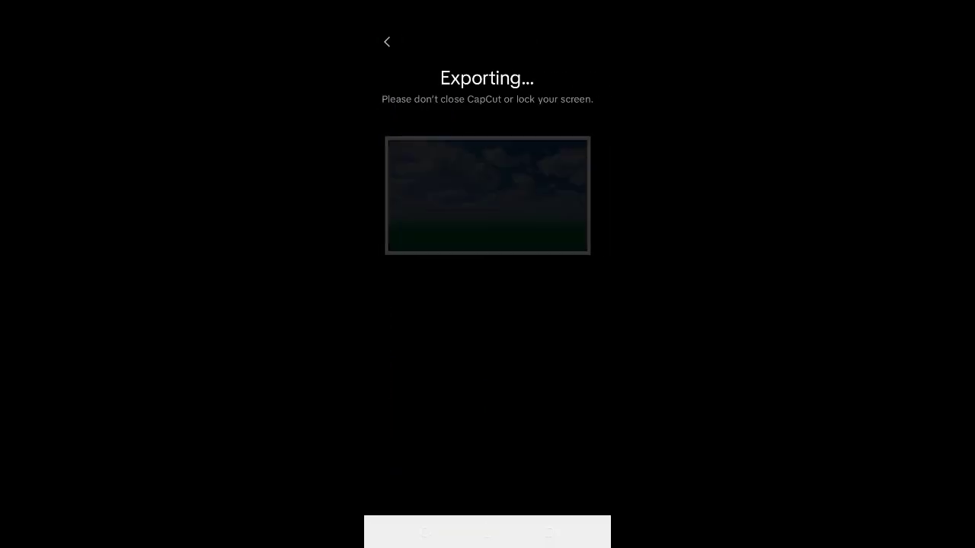